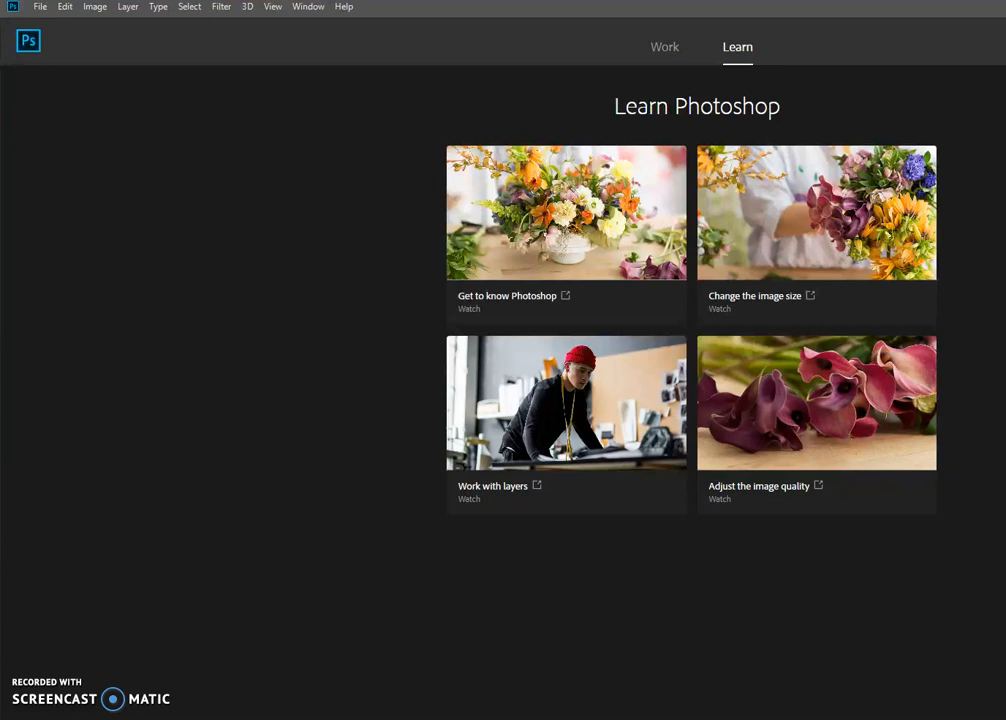
Step: Open the image ball-field-game-46798 from the Downloads folder
left_click(40, 7)
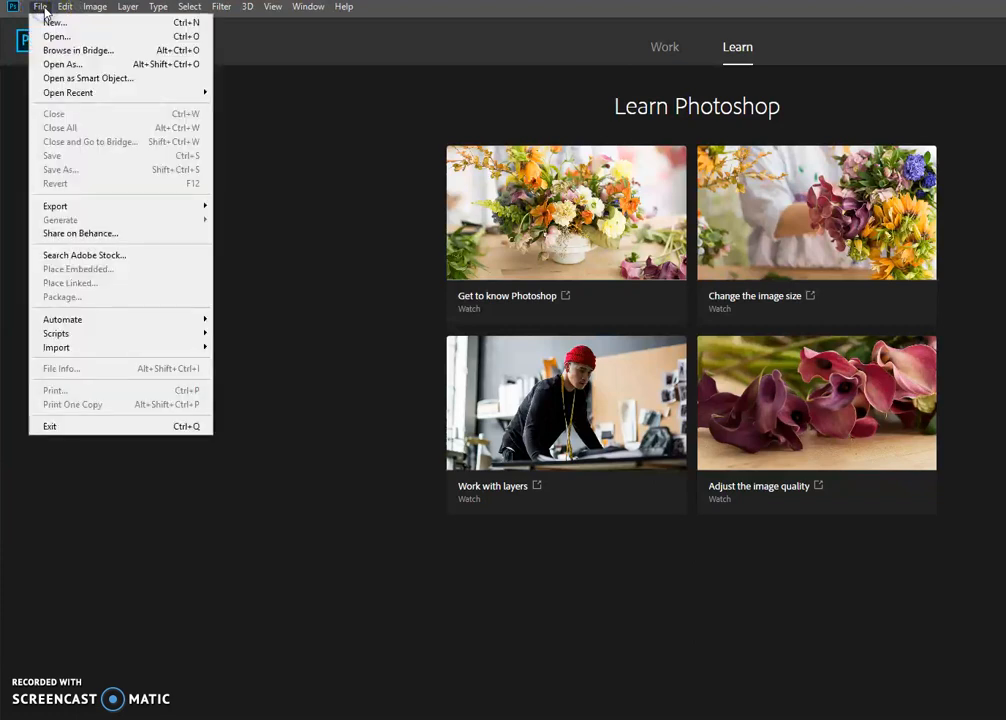
left_click(38, 17)
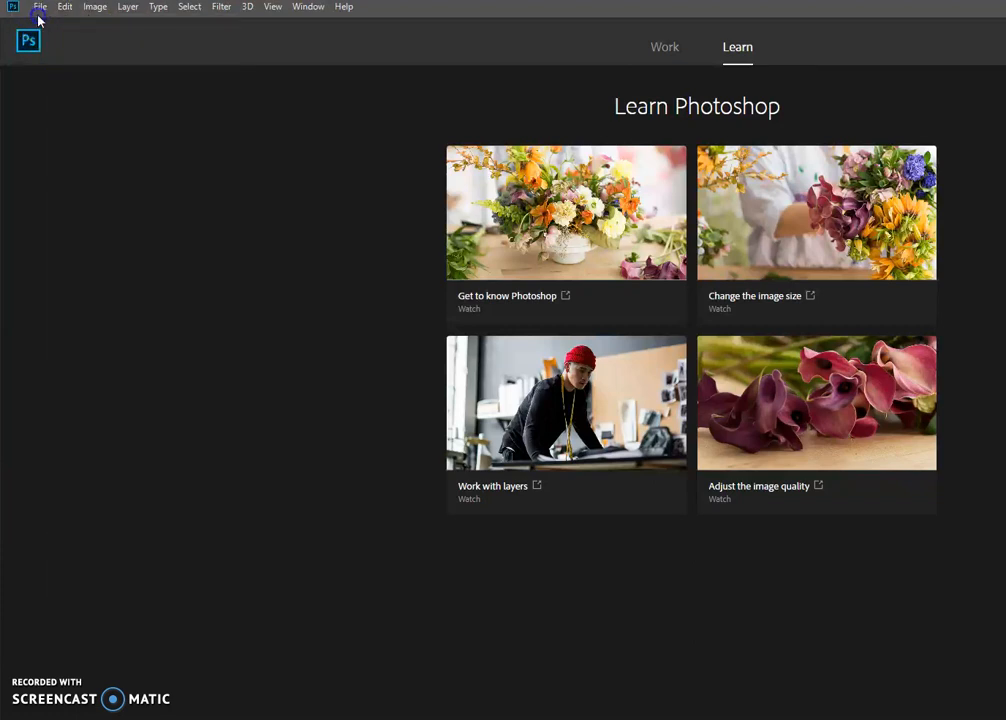
left_click(38, 9)
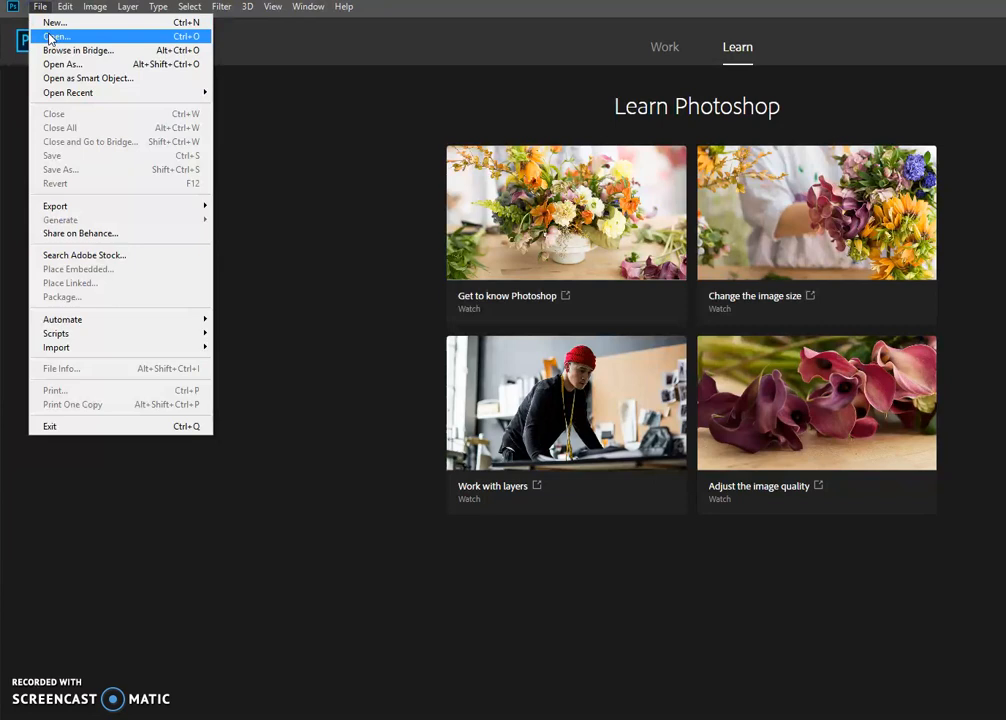
left_click(47, 26)
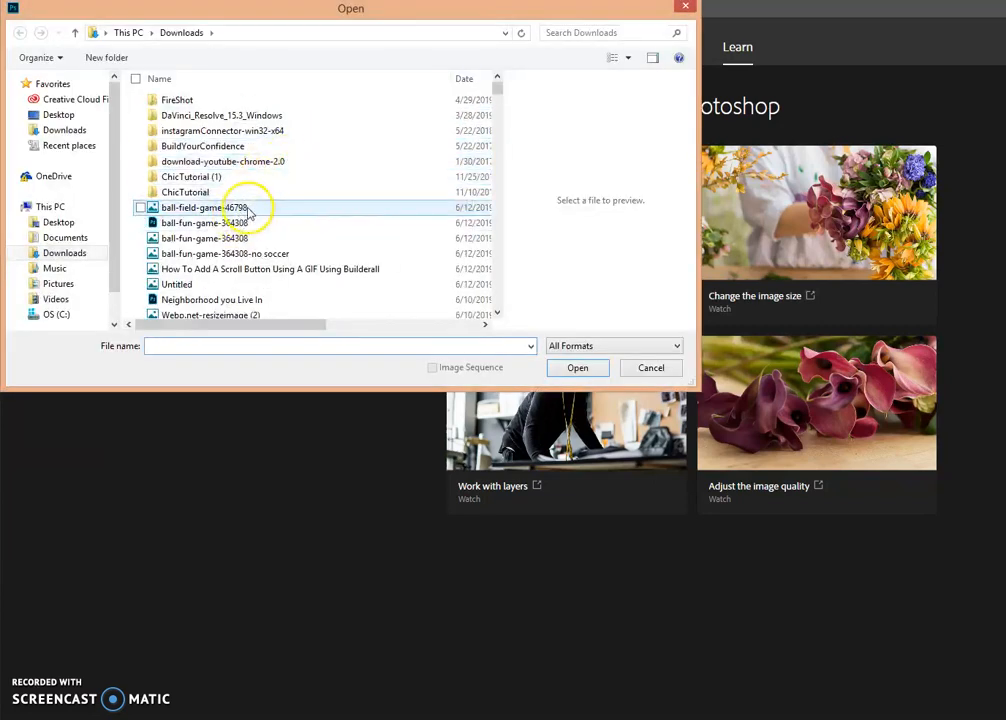
left_click(247, 209)
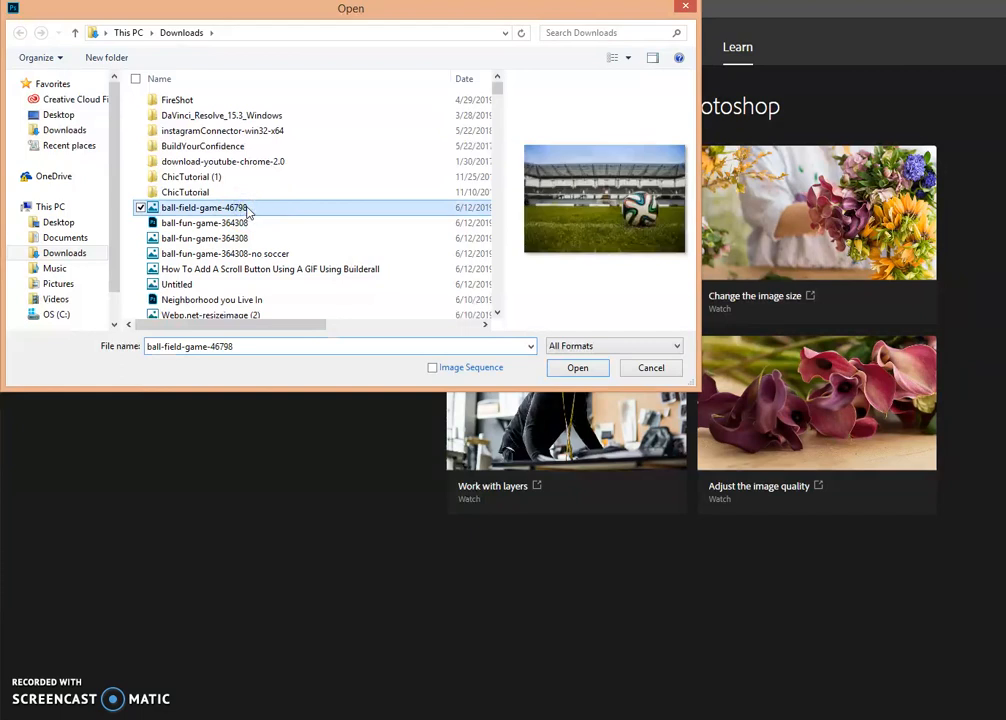
left_click(585, 369)
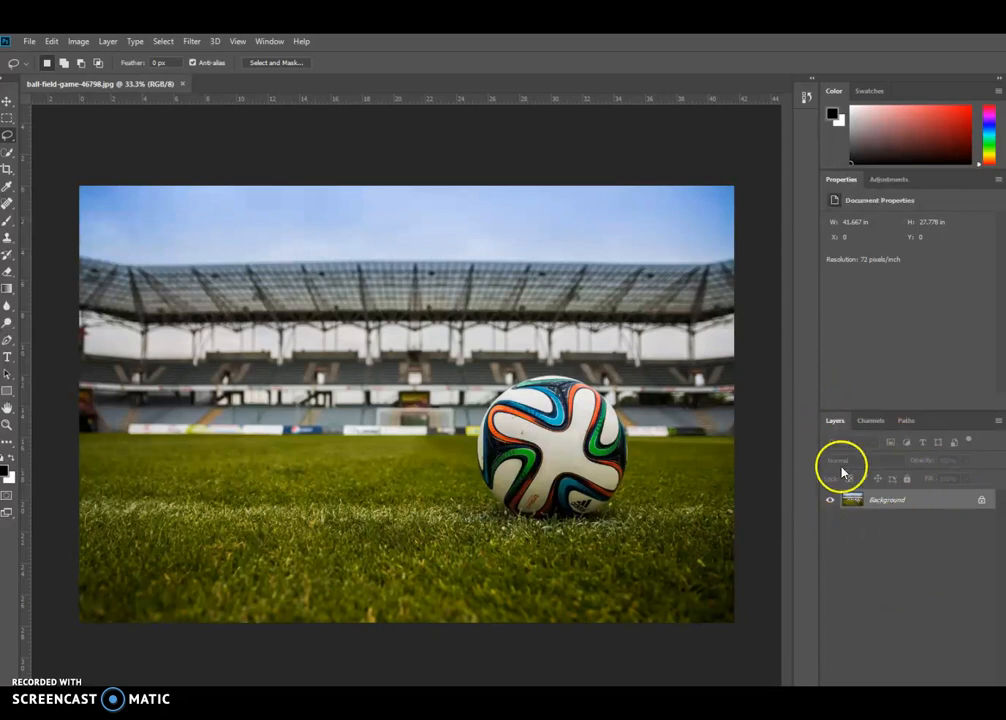
Step: Duplicate the Background layer and rename the copy as Edit
left_click(882, 502)
key("ctrl+j")
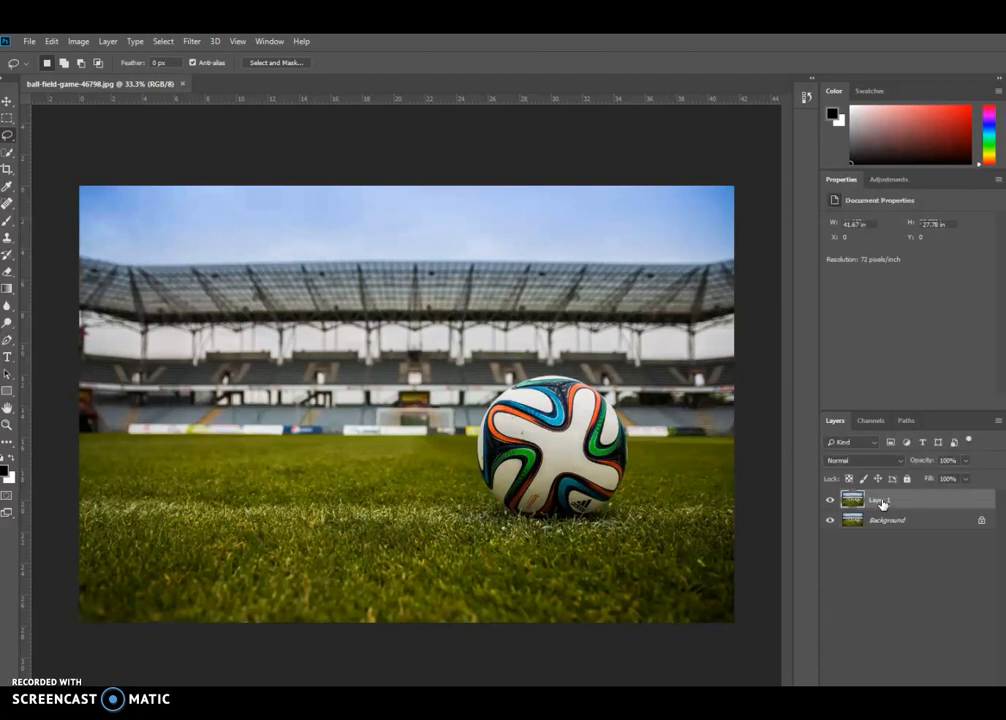
left_click(898, 508)
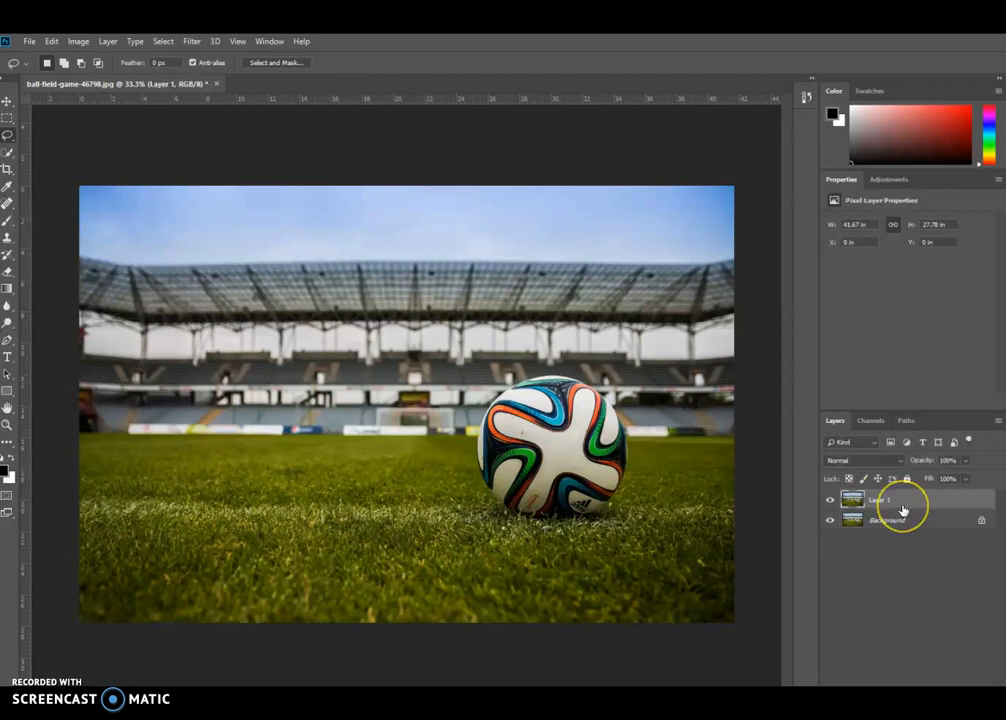
left_click(894, 507)
key("Return")
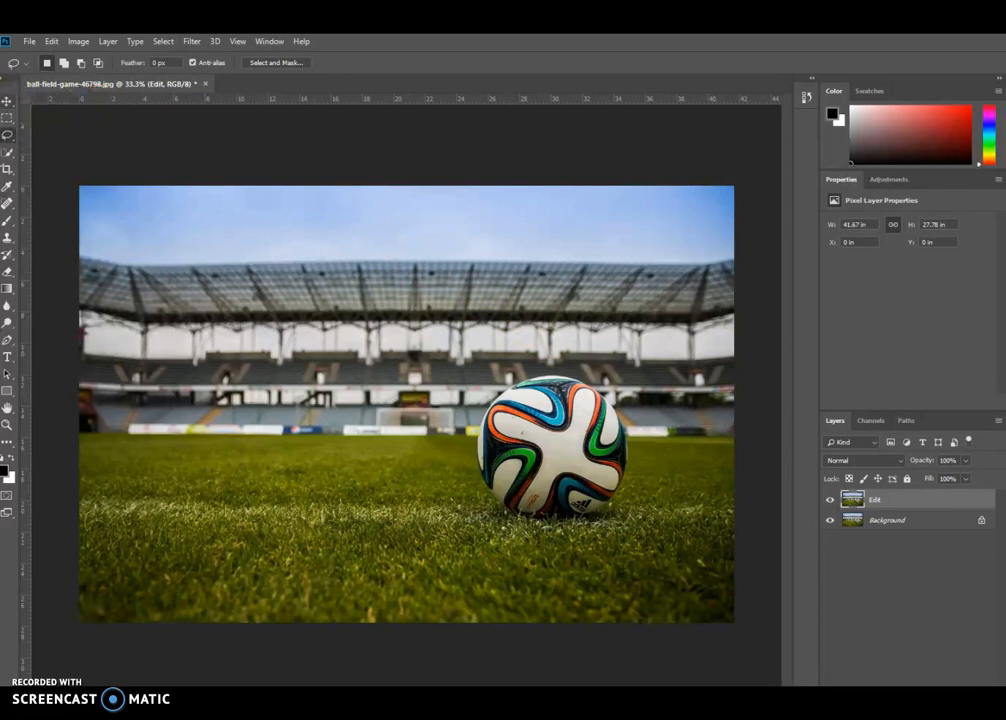
Step: Select the soccer ball on the Edit layer with the Lasso tool, tracing a loose outline just outside its edge
left_click(10, 139)
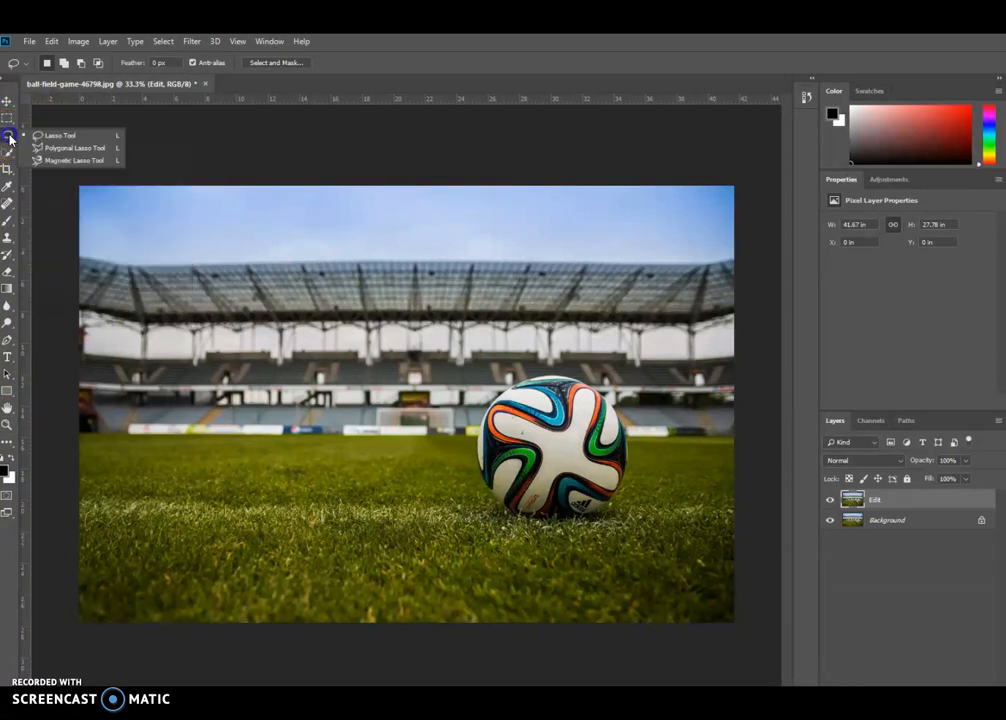
left_click(10, 139)
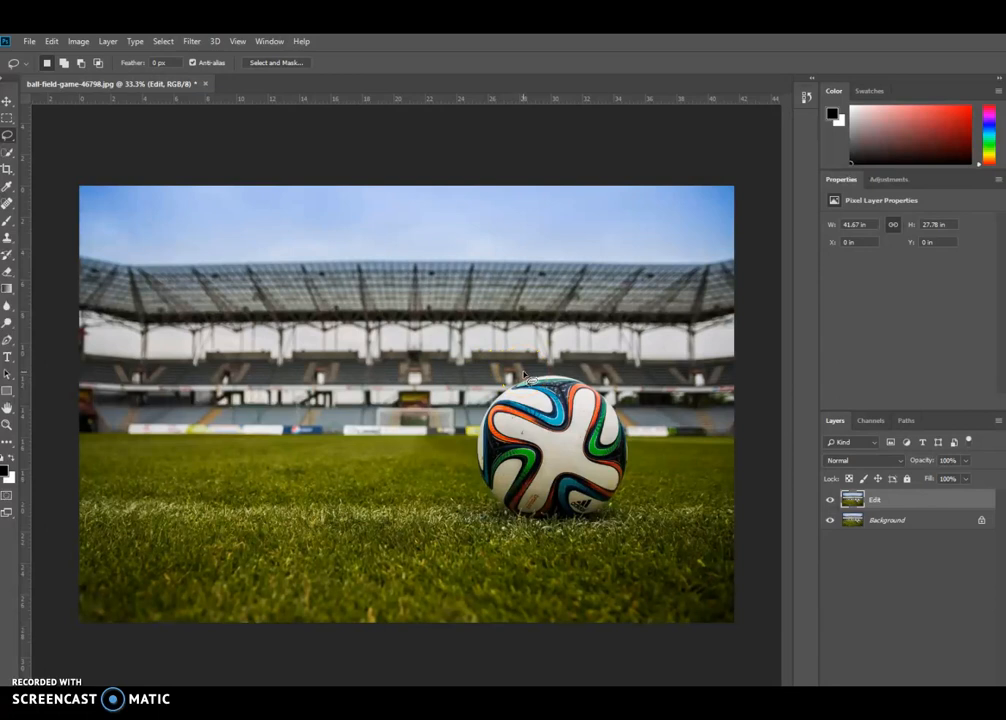
mouse_move(522, 373)
left_mouse_down()
mouse_move(476, 427)
mouse_move(477, 487)
left_mouse_up()
left_click_drag(597, 520, 599, 521)
key("ctrl+x")
mouse_move(512, 380)
left_mouse_down()
mouse_move(468, 453)
mouse_move(473, 486)
mouse_move(495, 512)
mouse_move(524, 529)
mouse_move(612, 515)
mouse_move(631, 482)
mouse_move(632, 426)
mouse_move(591, 375)
mouse_move(514, 379)
left_mouse_up()
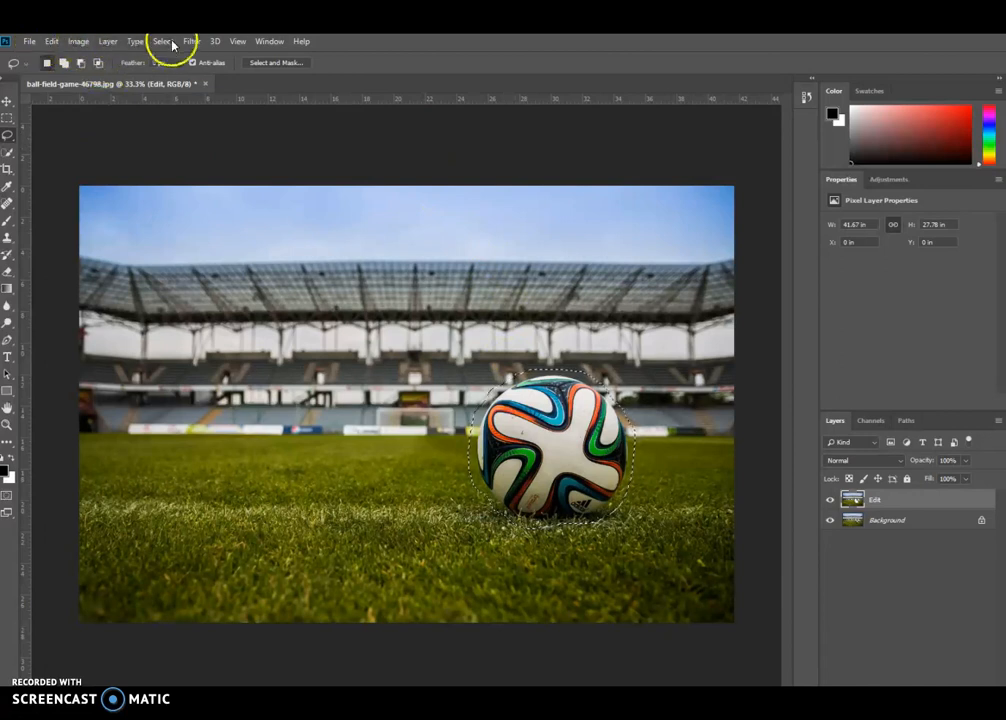
Step: Fill the selection around the soccer ball with Content-Aware contents and deselect it
left_click(51, 42)
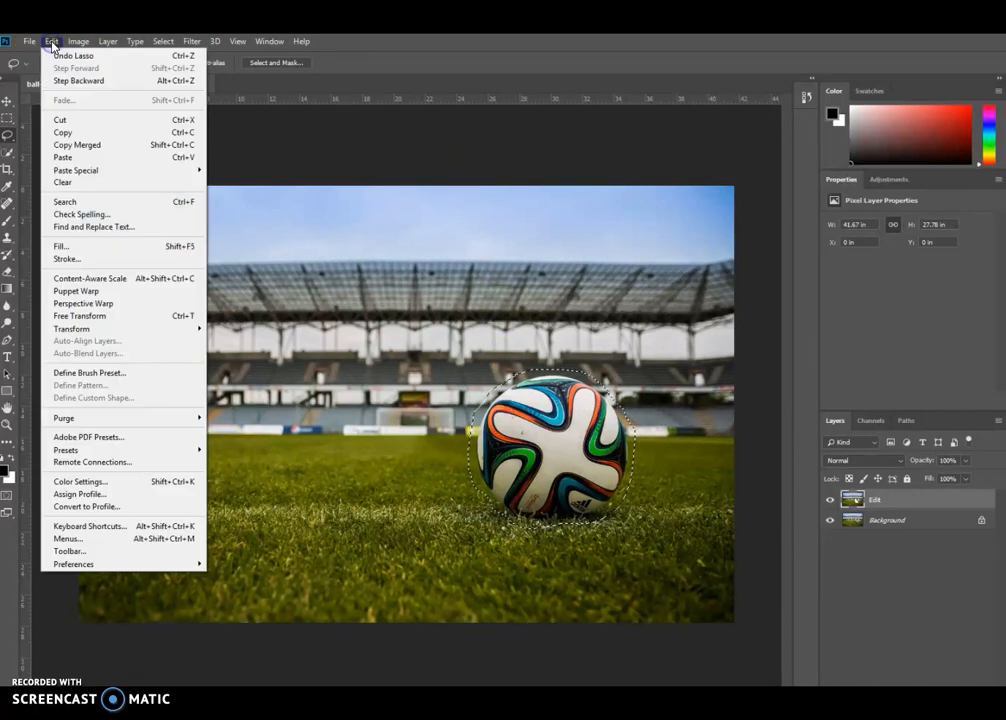
left_click(56, 247)
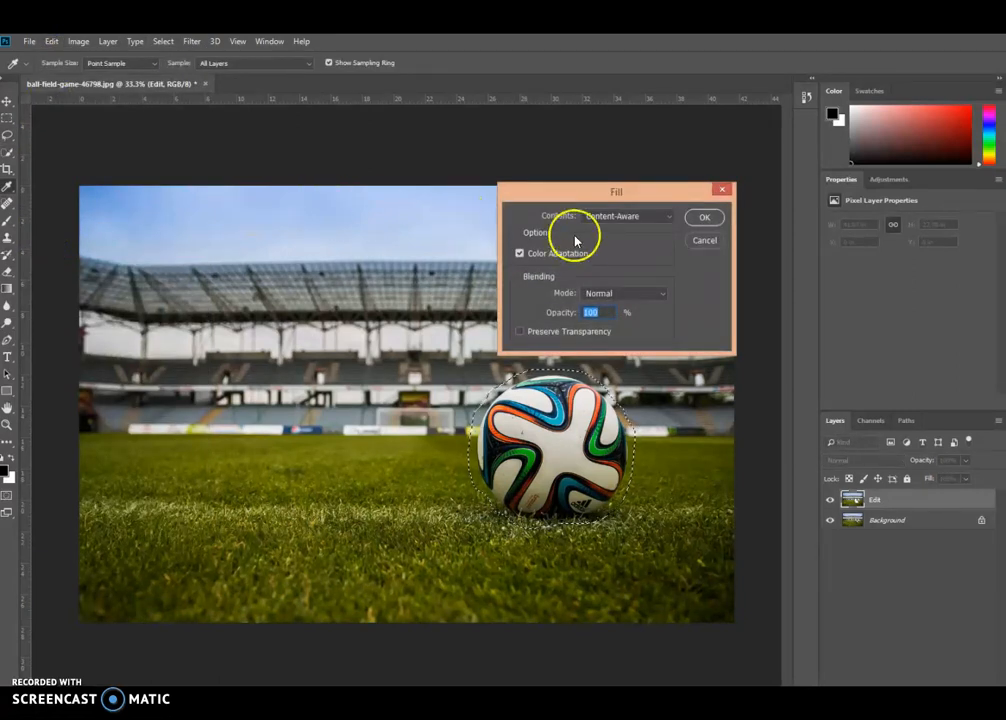
left_click(669, 216)
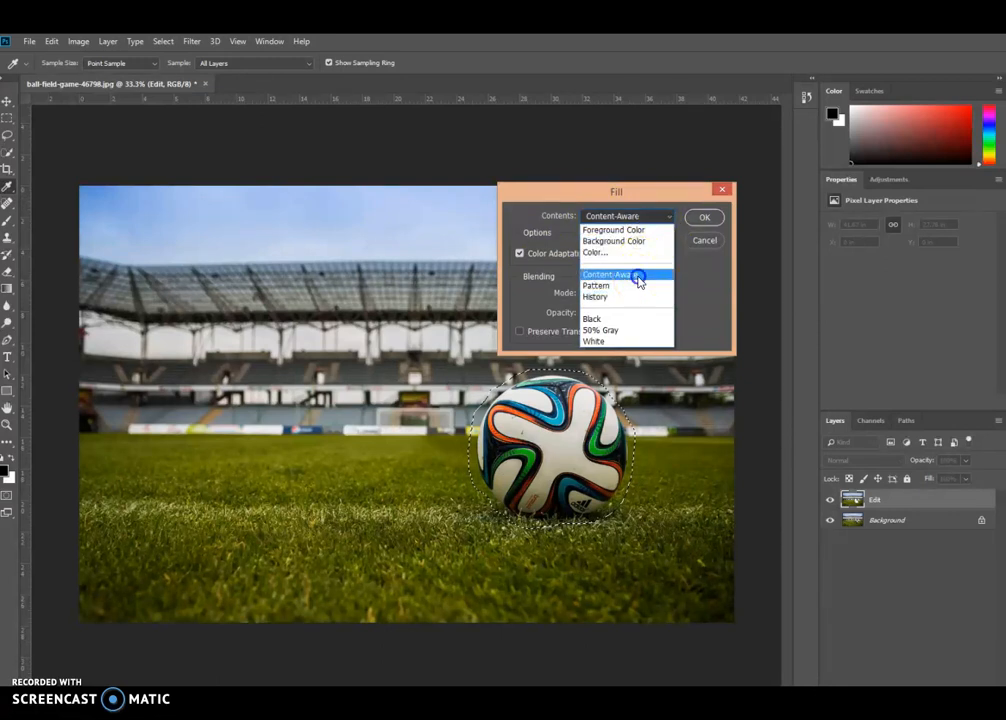
left_click(638, 280)
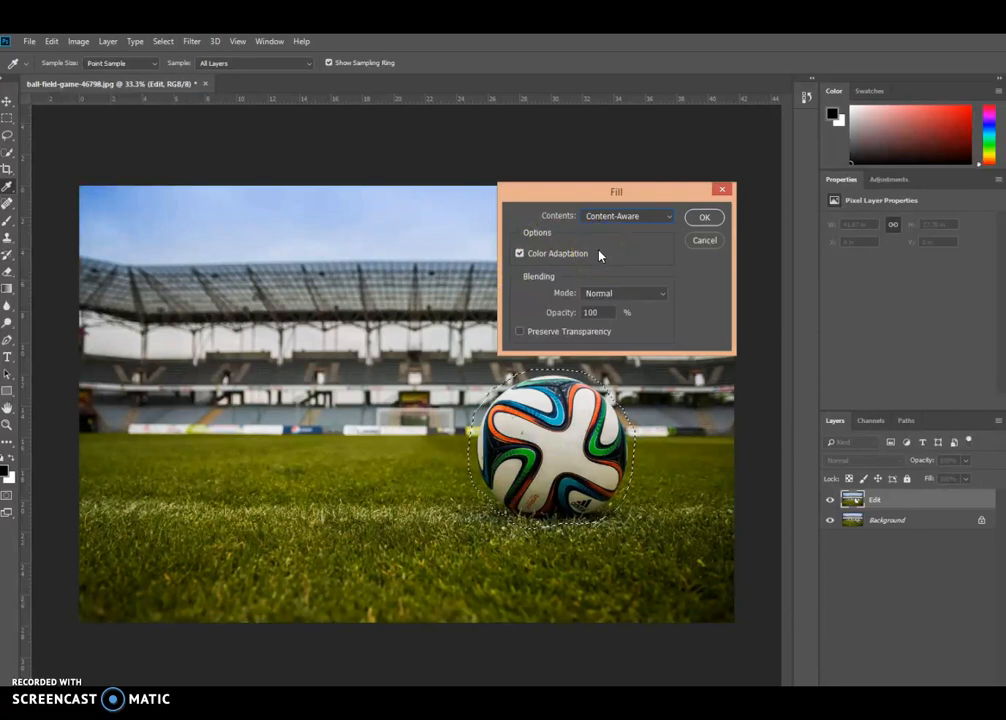
left_click(704, 218)
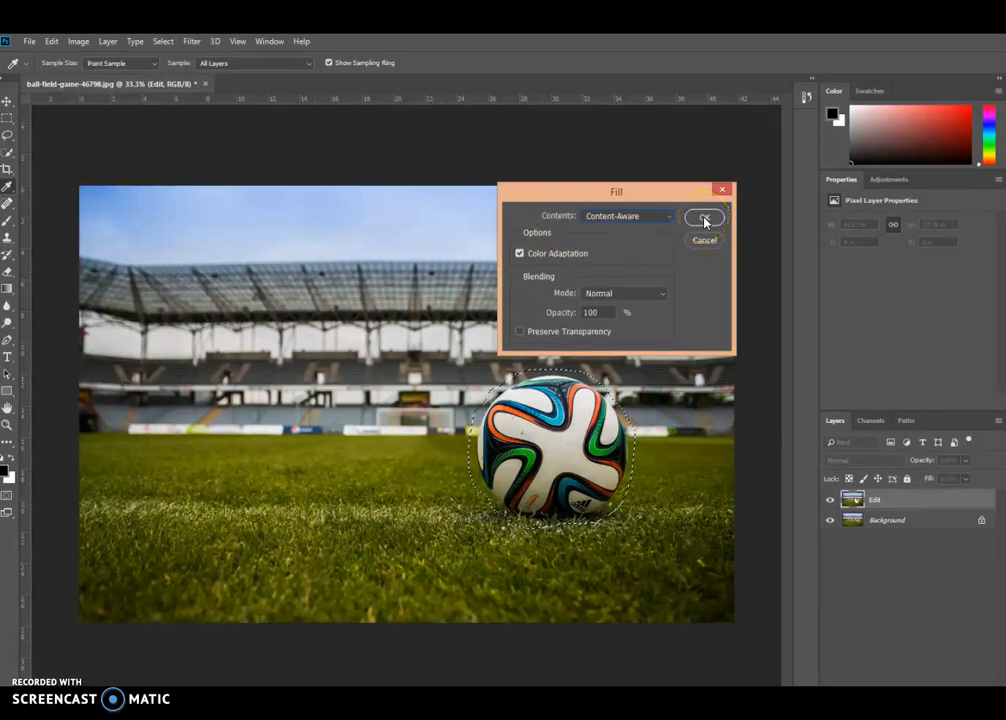
left_click(704, 218)
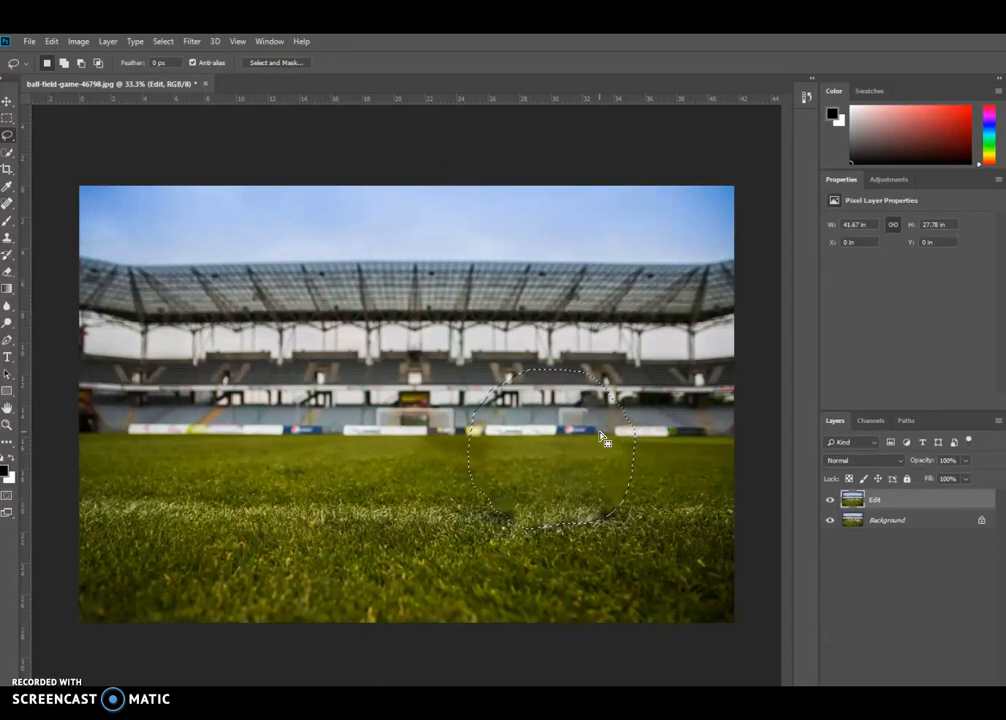
key("ctrl+d")
mouse_move(521, 404)
left_mouse_down()
mouse_move(491, 422)
mouse_move(509, 420)
mouse_move(497, 420)
mouse_move(487, 440)
mouse_move(510, 406)
mouse_move(565, 389)
mouse_move(620, 402)
mouse_move(635, 434)
mouse_move(630, 480)
mouse_move(597, 511)
mouse_move(513, 521)
mouse_move(469, 465)
mouse_move(495, 405)
mouse_move(540, 384)
mouse_move(601, 386)
mouse_move(622, 427)
mouse_move(587, 389)
mouse_move(521, 379)
mouse_move(602, 494)
left_mouse_up()
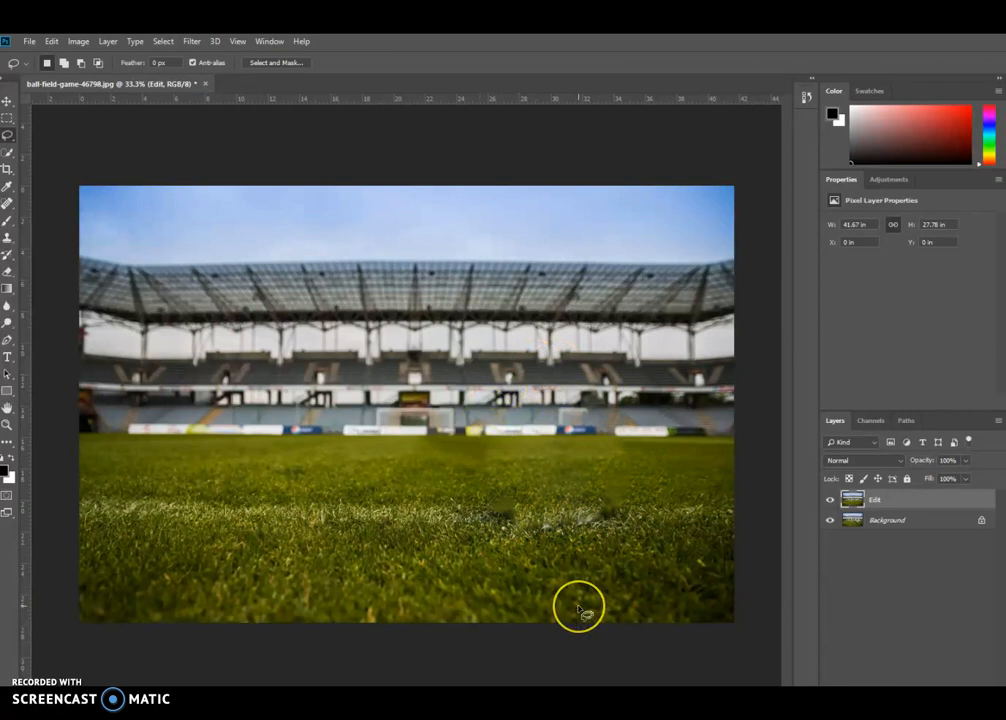
Step: Hide and show the Edit layer to compare the retouched image with the original
left_click(829, 499)
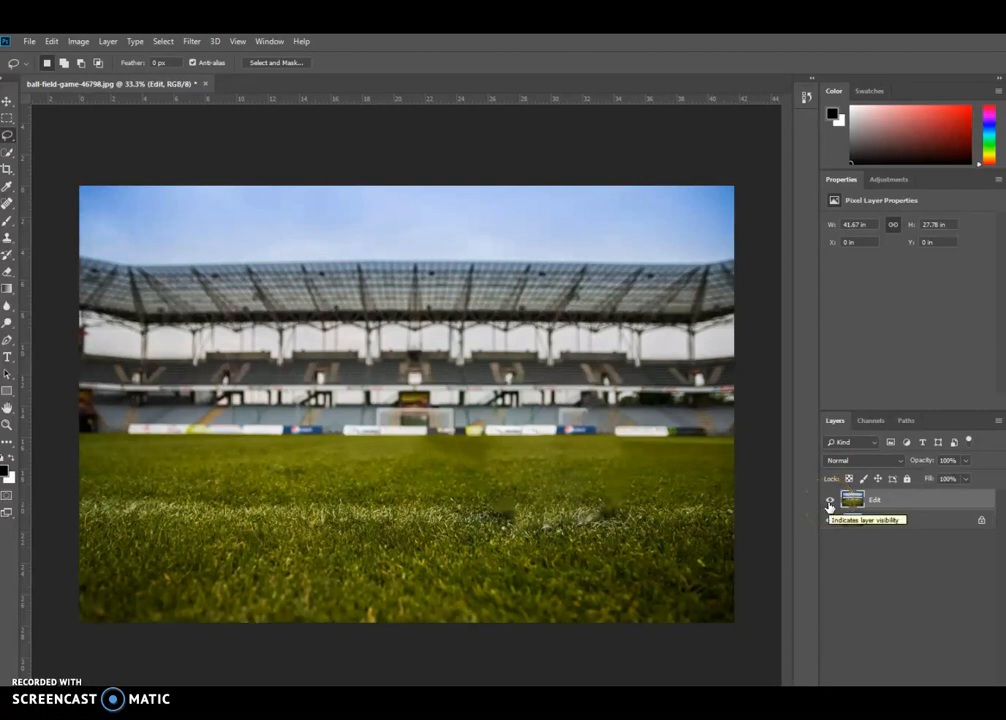
left_click(831, 503)
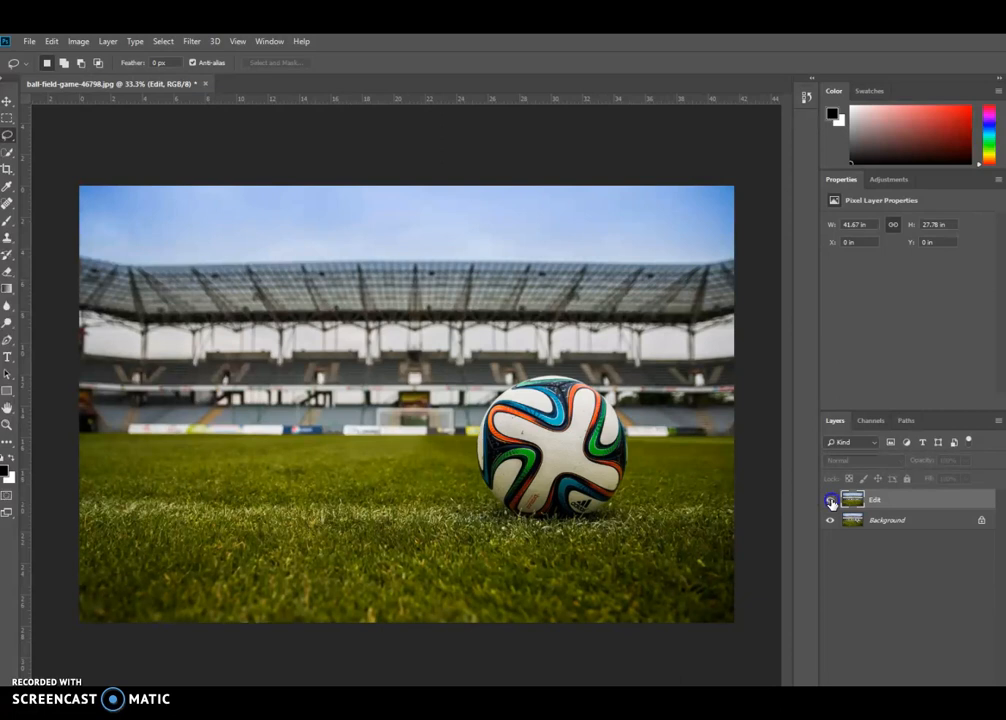
left_click(831, 503)
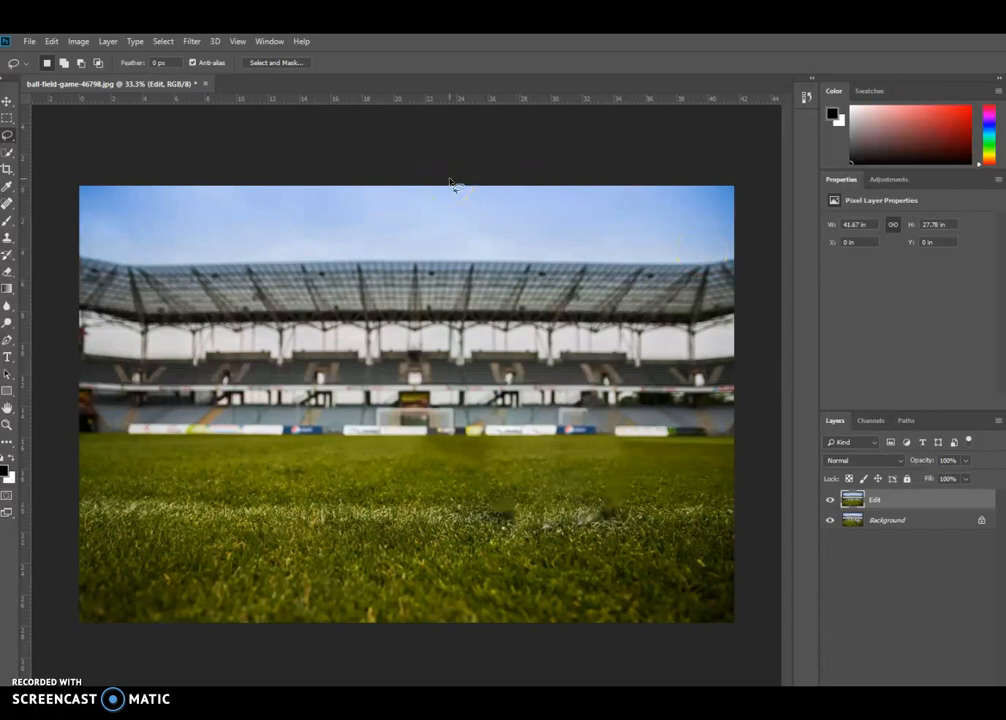
left_click(30, 41)
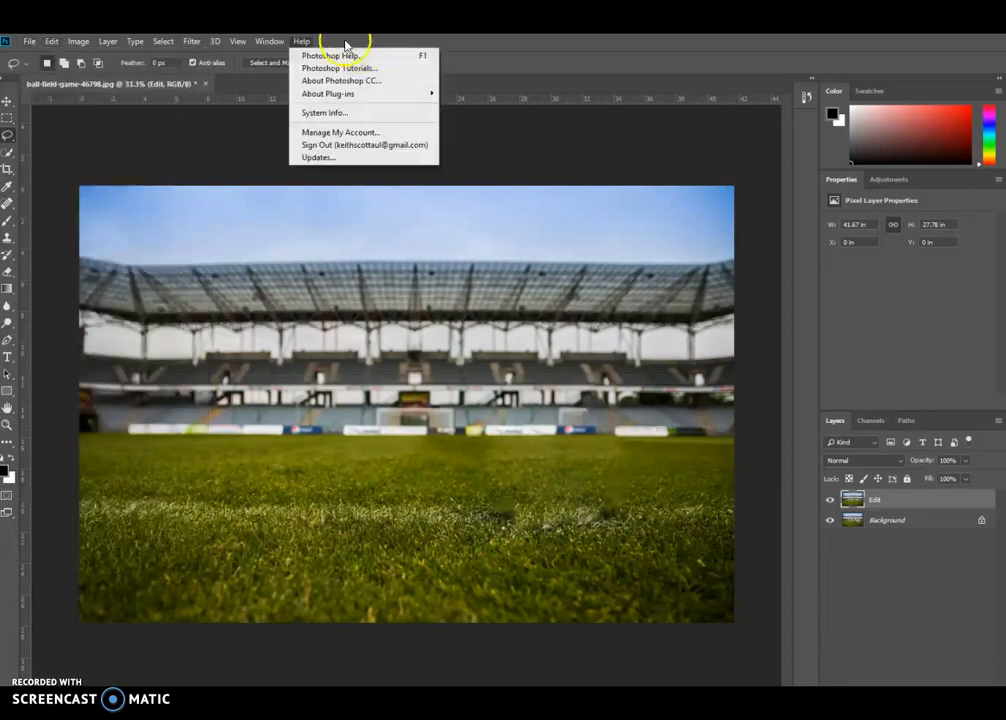
left_click(394, 47)
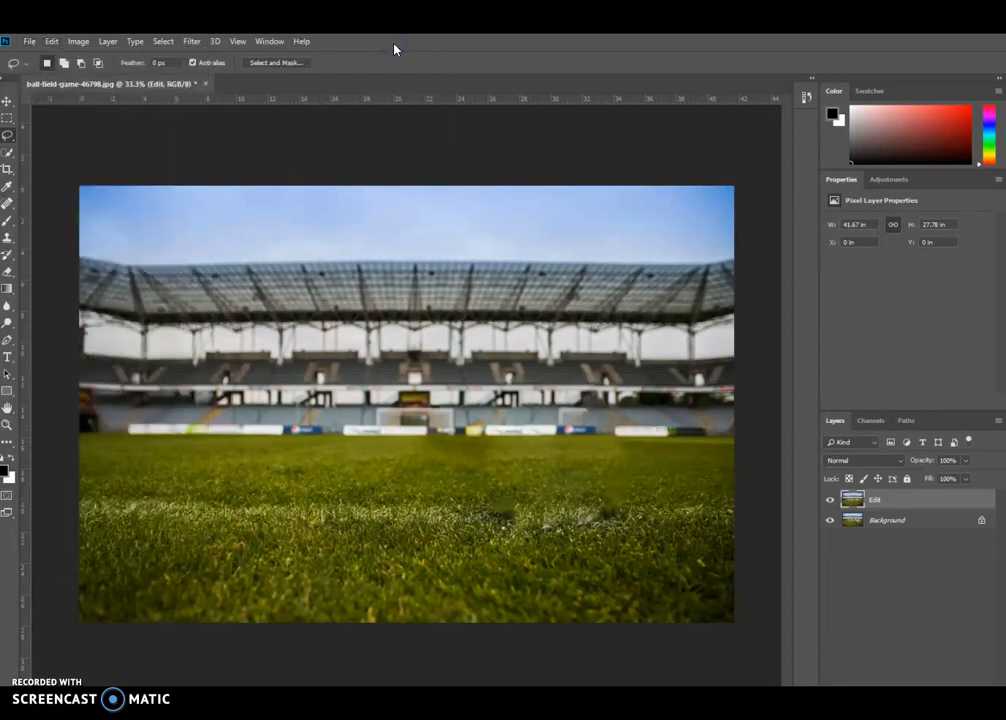